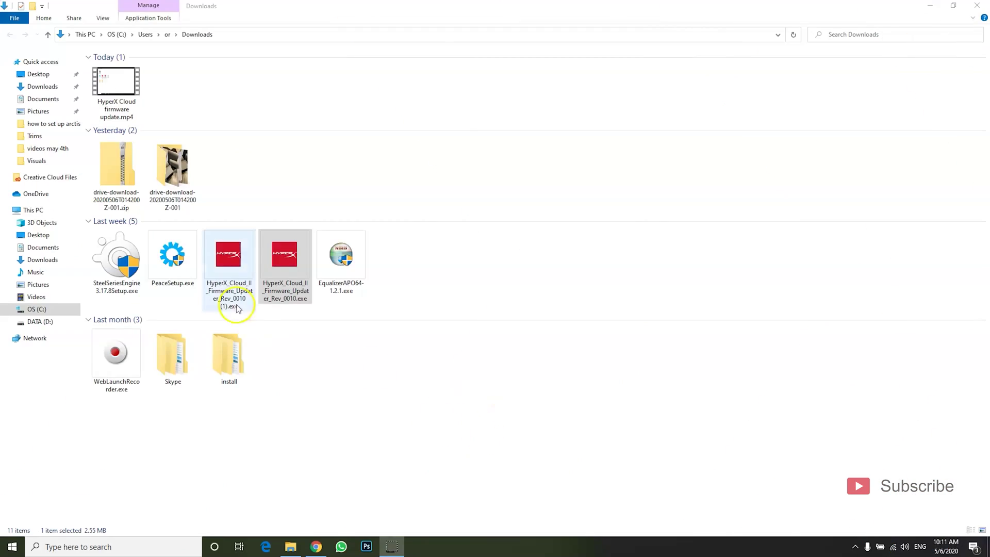
# Run HyperX_Cloud_II_Firmware_Updater_Rev_0010.exe, compare the current and new firmware versions, and close the updater.
pyautogui.doubleClick(288, 271)
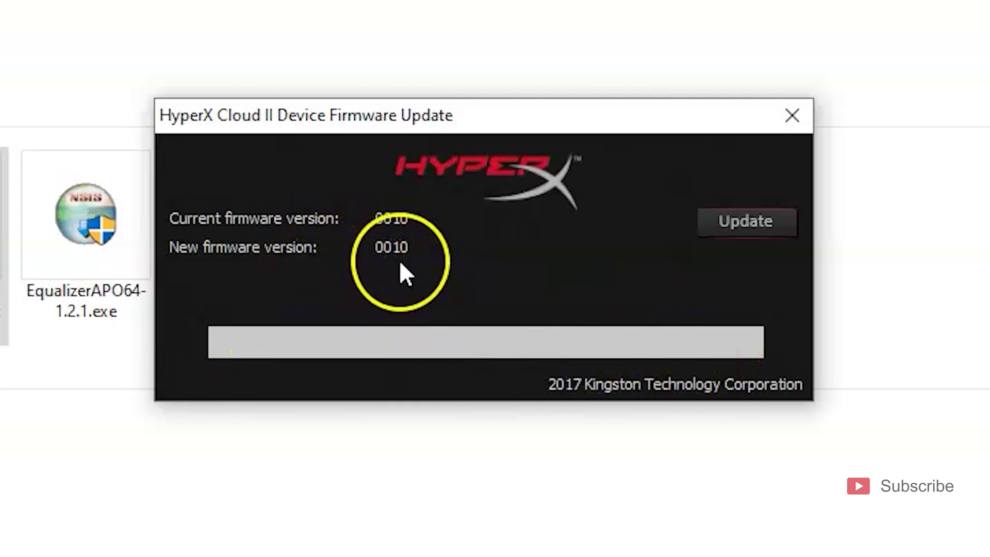
pyautogui.click(792, 116)
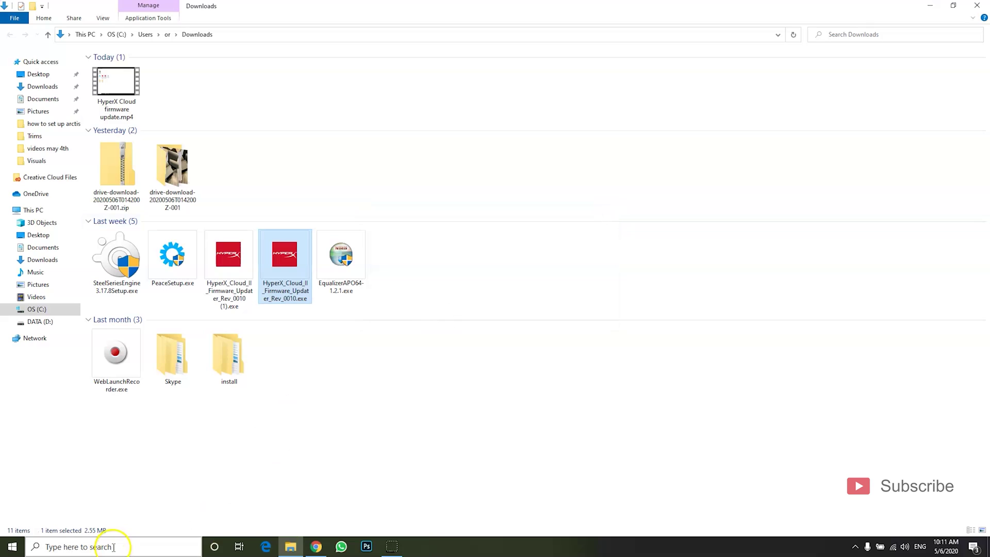
# Open the audio device management from the Control Panel's Hardware and Sound category and show the recording devices.
pyautogui.click(113, 547)
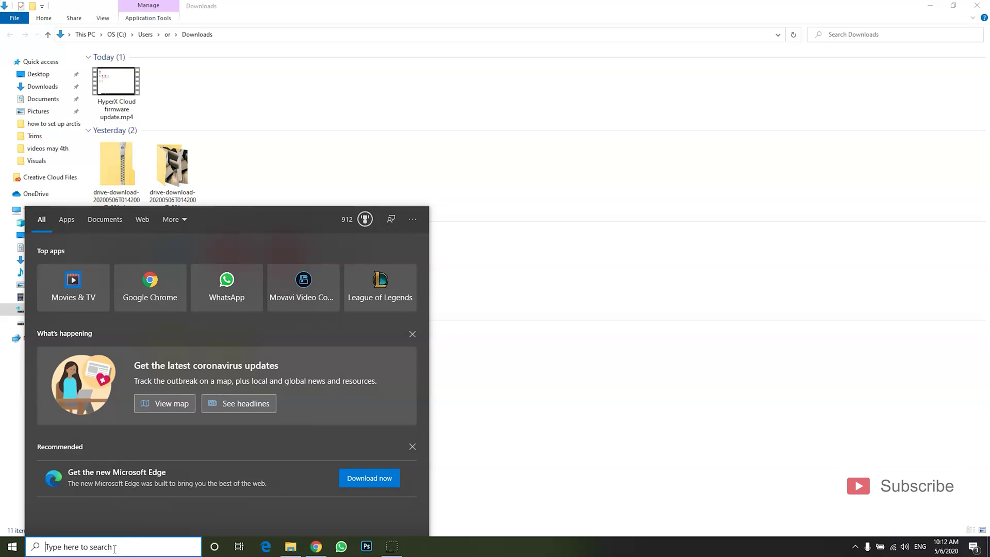
pyautogui.write('control')
pyautogui.press('Return')
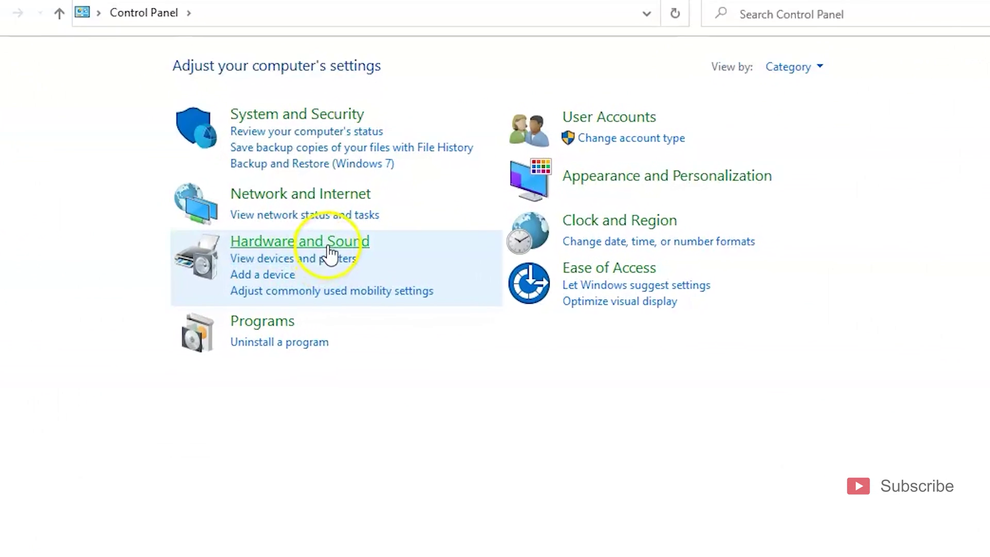
pyautogui.click(330, 254)
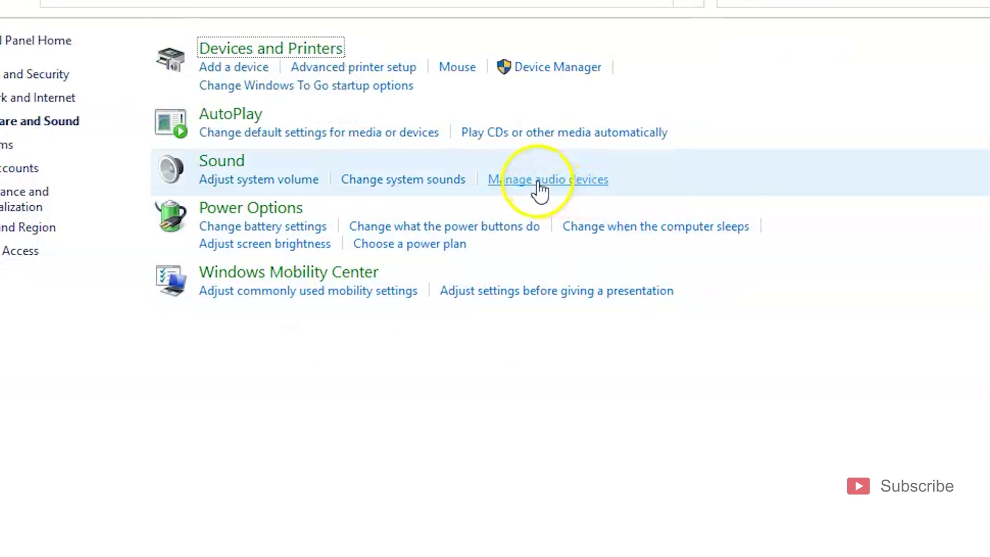
pyautogui.click(538, 182)
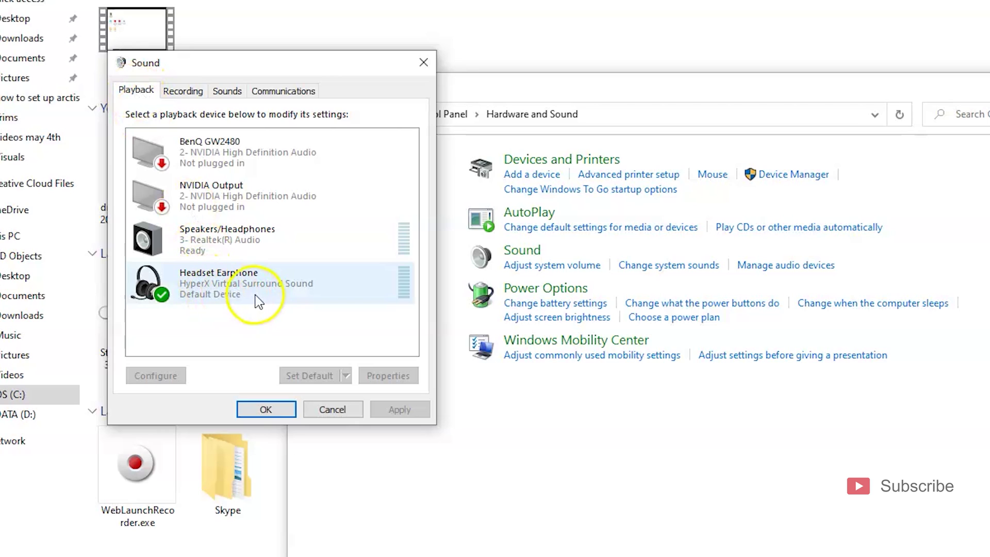
pyautogui.click(185, 90)
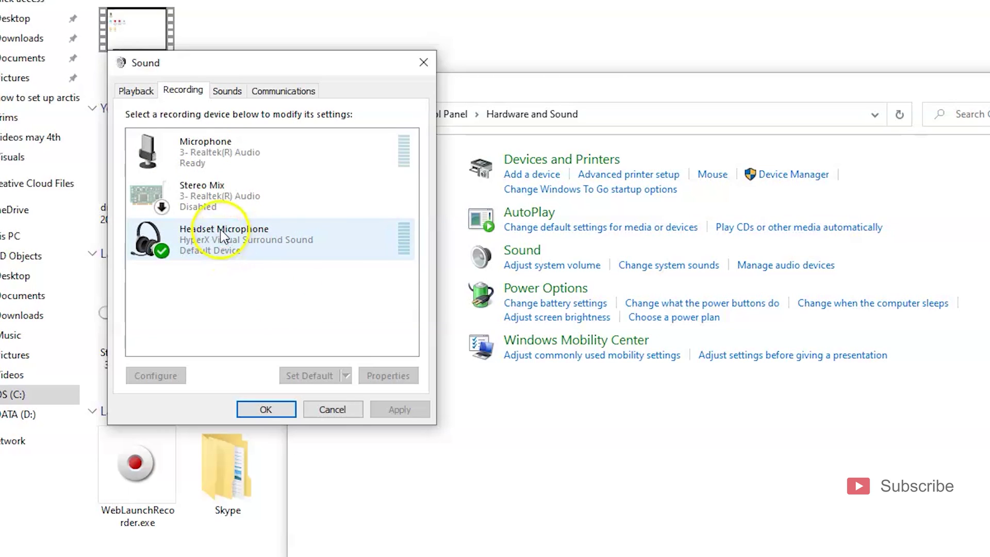
pyautogui.rightClick(201, 153)
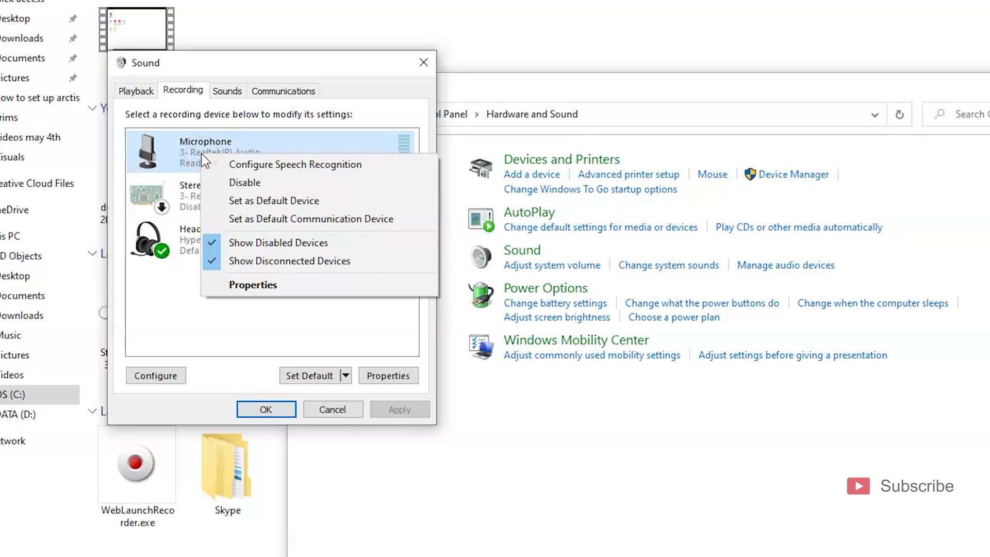
pyautogui.click(265, 204)
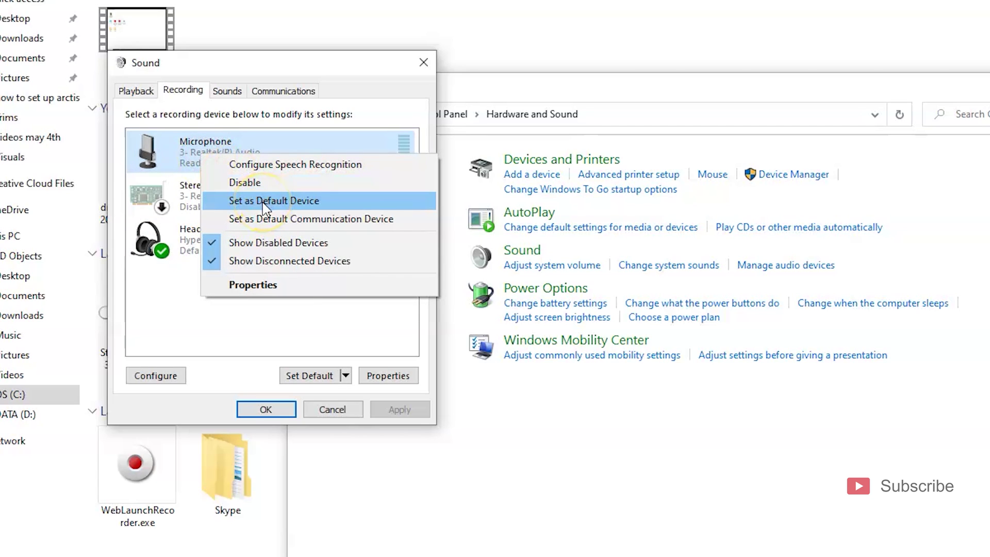
pyautogui.click(163, 273)
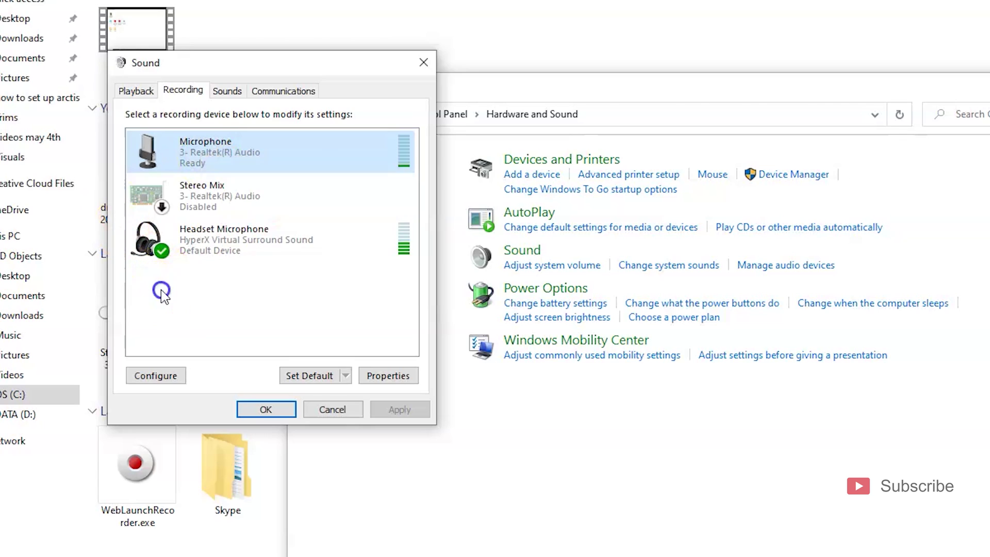
# Set the level of the HyperX Headset Microphone to 100 in its properties and confirm.
pyautogui.doubleClick(272, 244)
pyautogui.moveTo(223, 133); pyautogui.dragTo(361, 150)
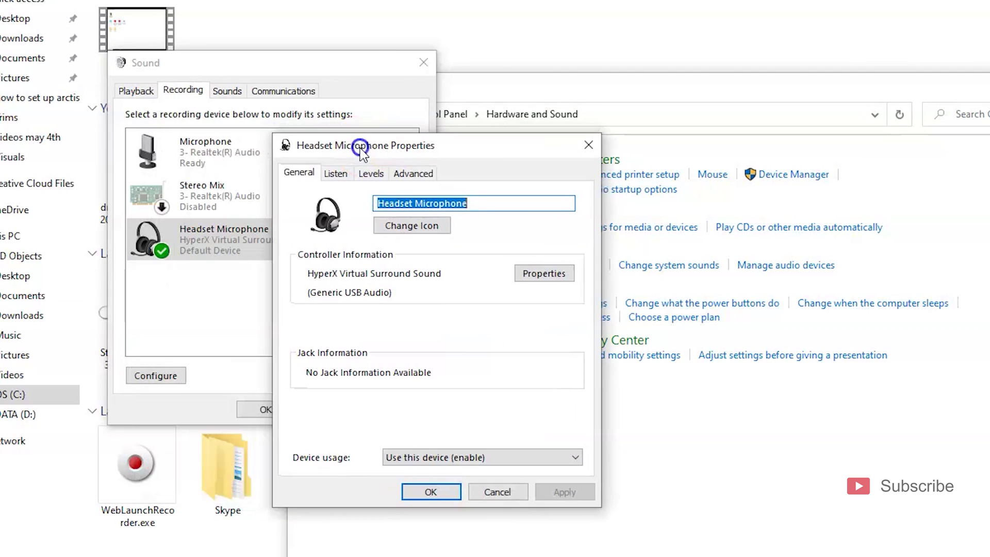
pyautogui.click(202, 98)
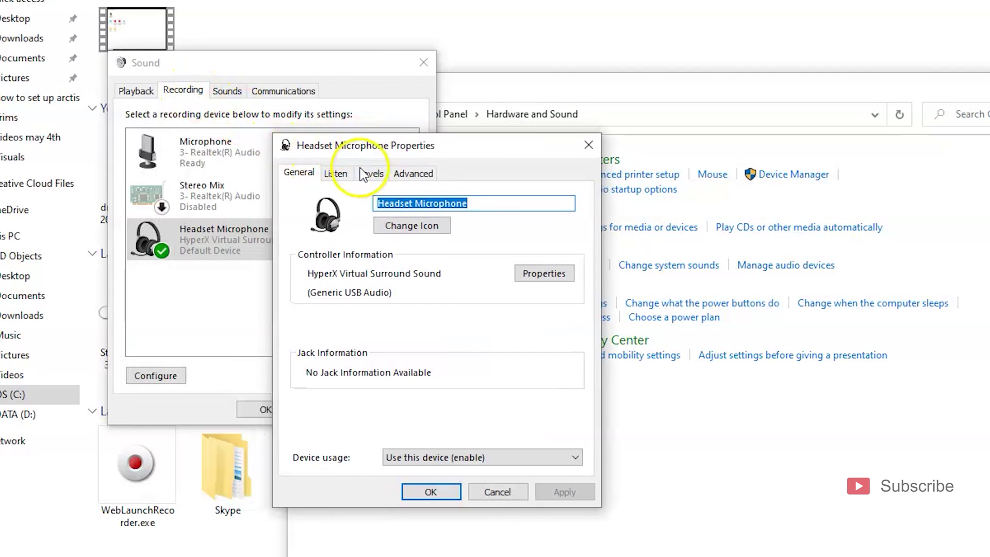
pyautogui.click(372, 174)
pyautogui.click(429, 230)
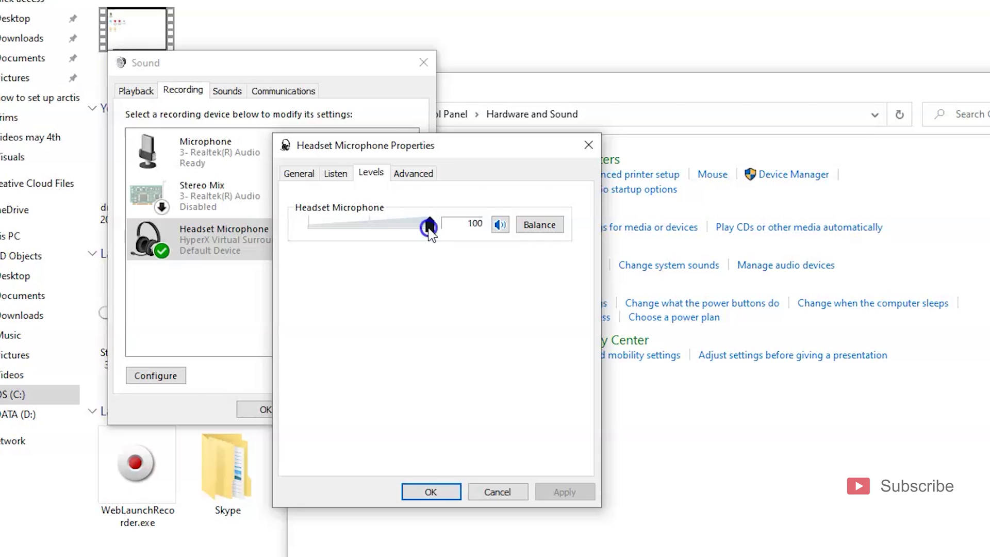
pyautogui.moveTo(429, 230); pyautogui.dragTo(401, 237)
pyautogui.moveTo(399, 231); pyautogui.dragTo(431, 235)
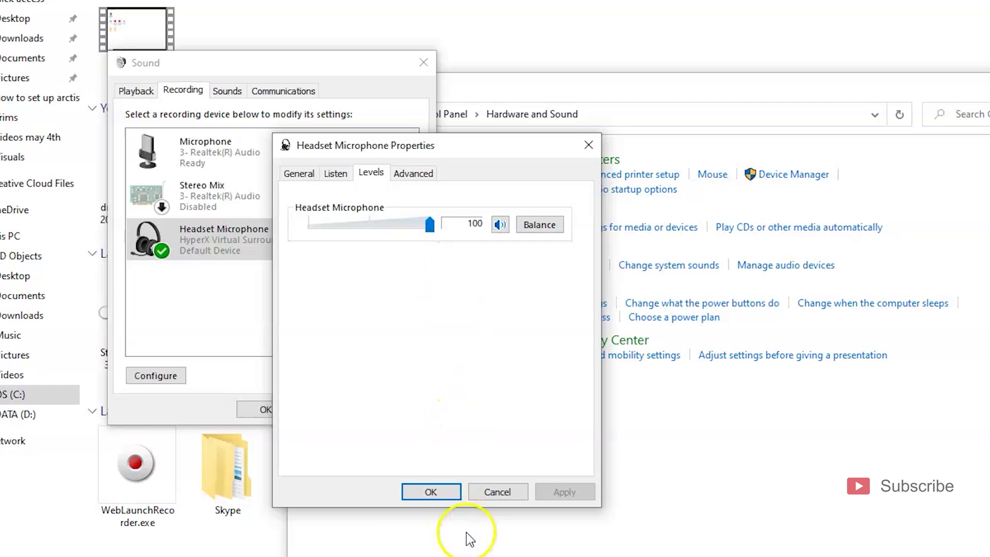
pyautogui.click(441, 491)
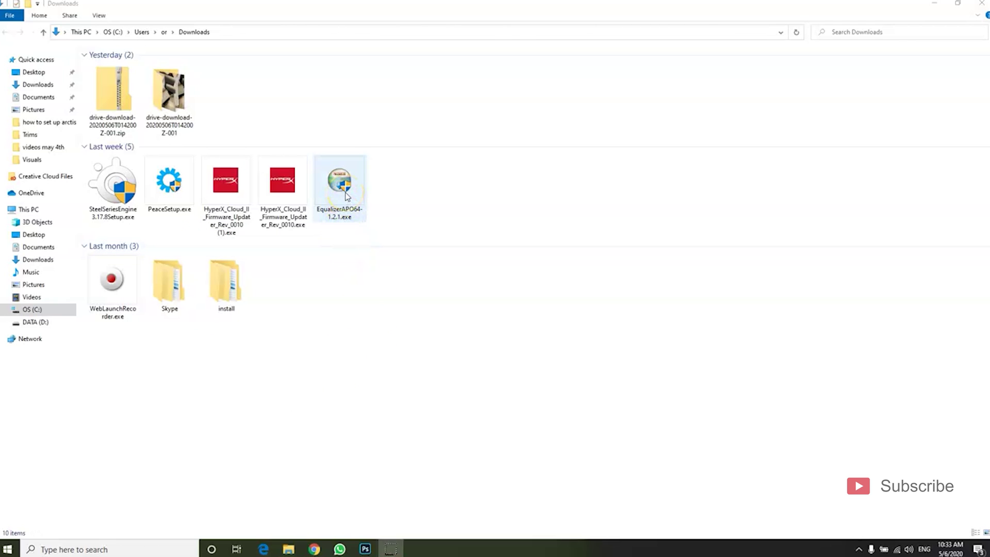
# Run EqualizerAPO64-1.2.1.exe and install Equalizer APO with the default destination and Start menu folders.
pyautogui.click(339, 272)
pyautogui.doubleClick(351, 195)
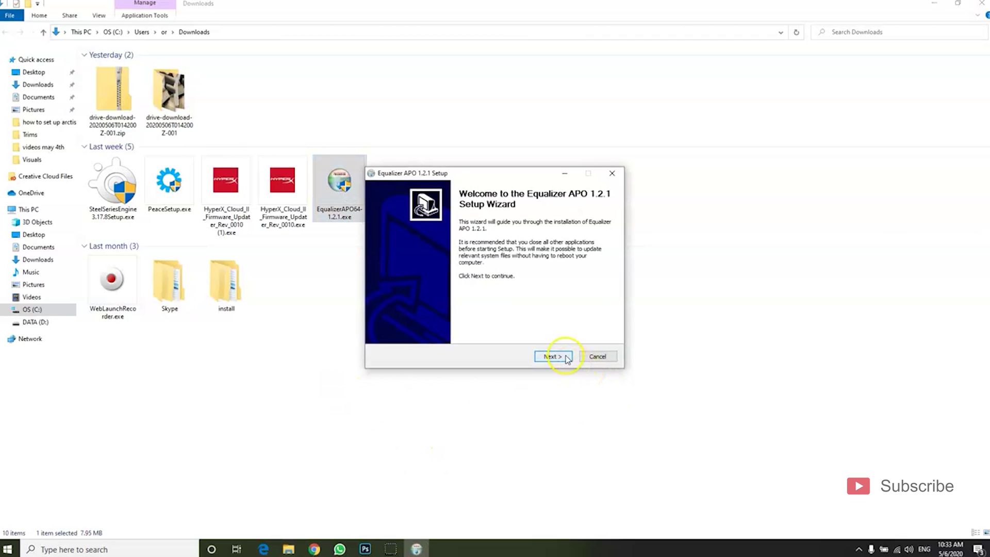
pyautogui.click(566, 358)
pyautogui.click(554, 356)
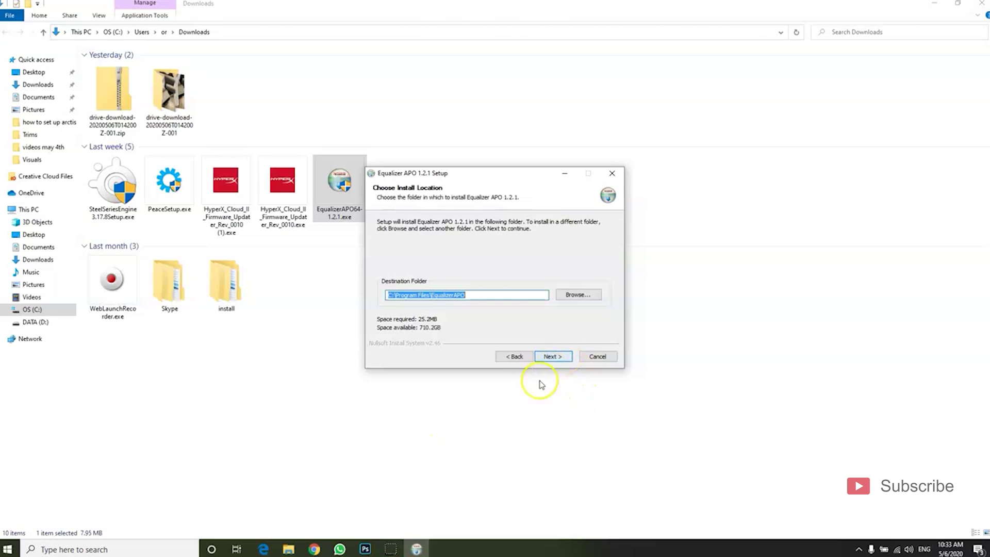
pyautogui.click(549, 355)
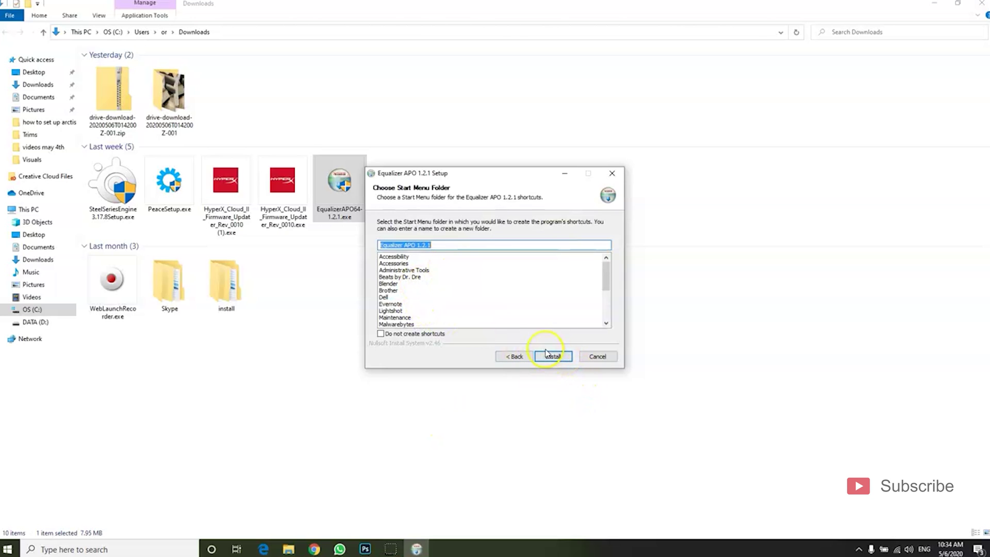
pyautogui.click(556, 359)
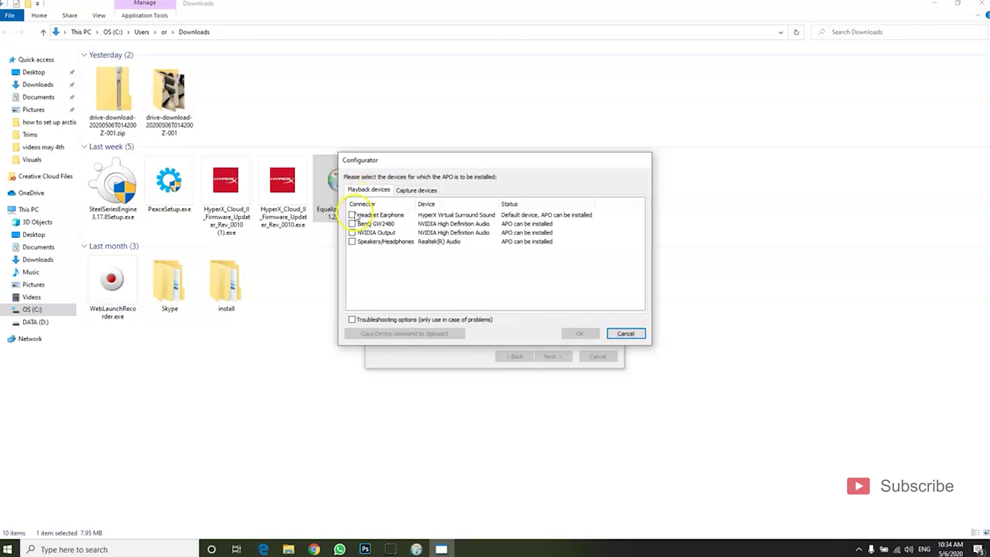
# Select the HyperX Headset Earphone and Headset Microphone as APO devices, confirm, and choose to reboot manually.
pyautogui.click(352, 215)
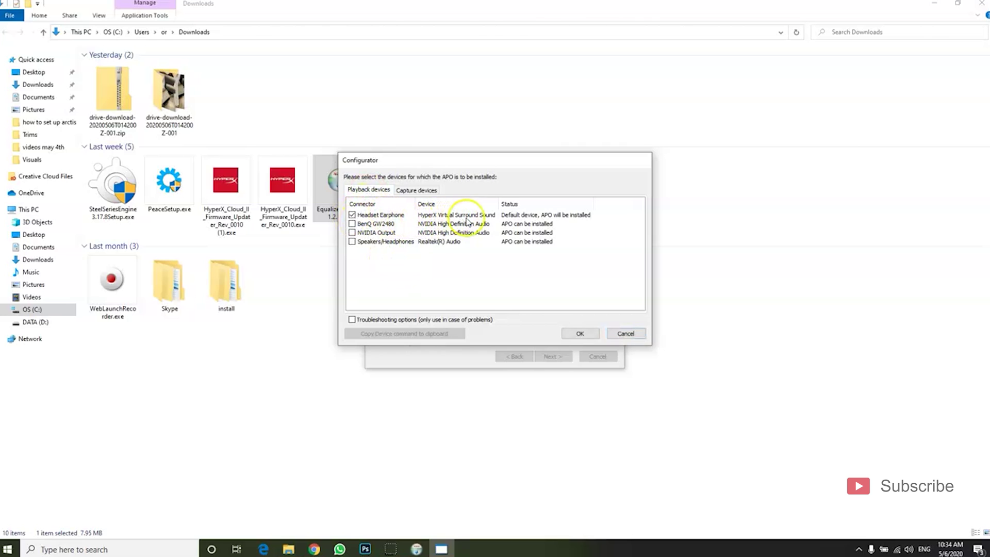
pyautogui.click(422, 191)
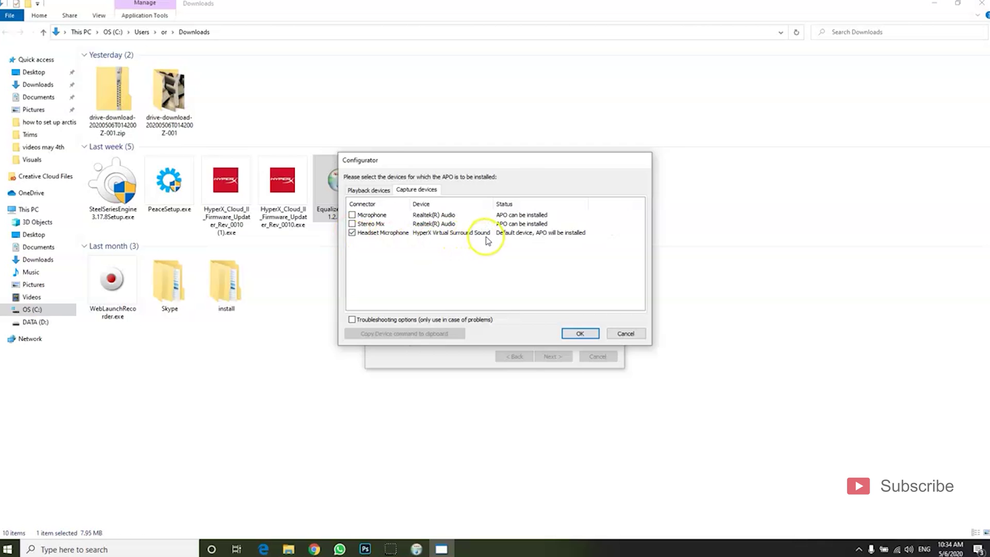
pyautogui.click(579, 335)
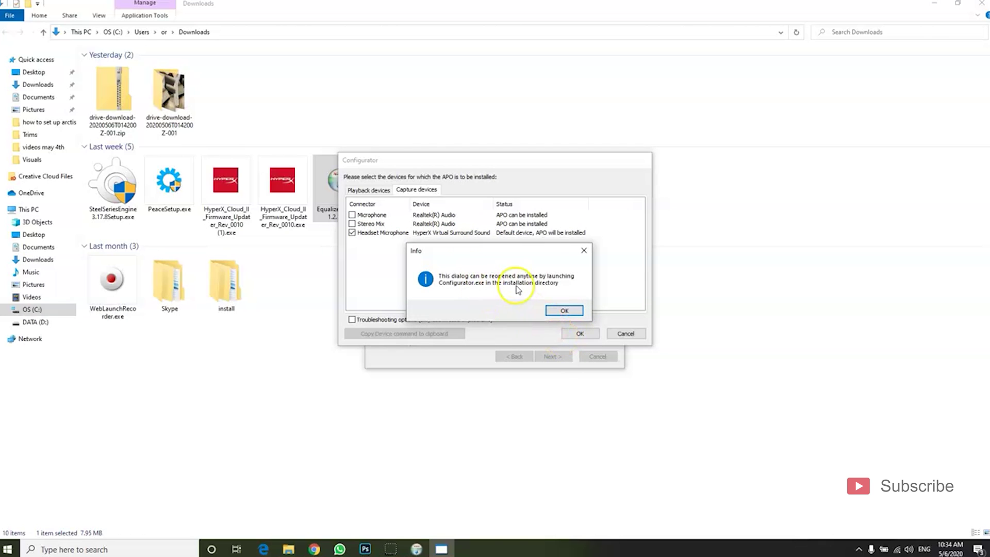
pyautogui.click(565, 311)
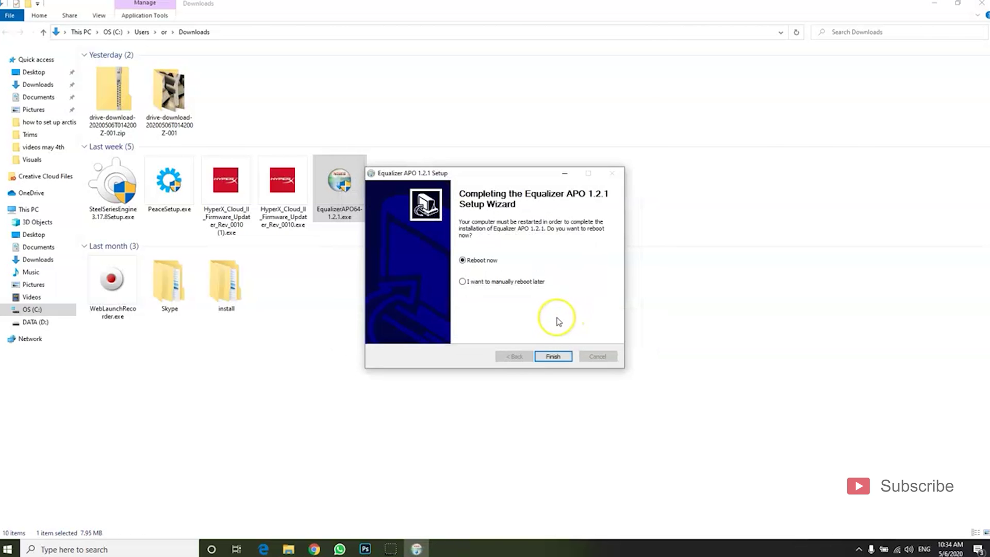
pyautogui.click(463, 282)
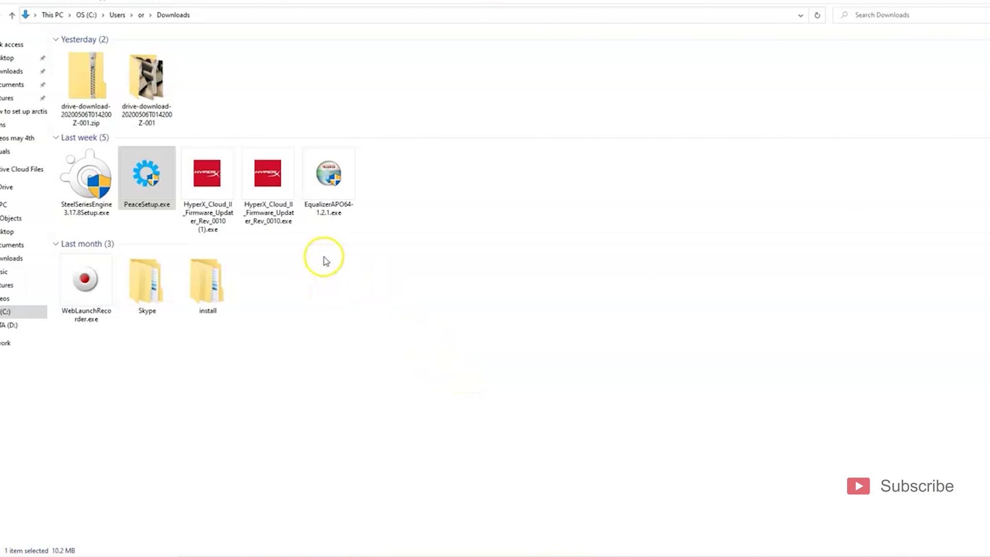
# Run PeaceSetup.exe and install Peace version 1.5.4.3.
pyautogui.click(336, 332)
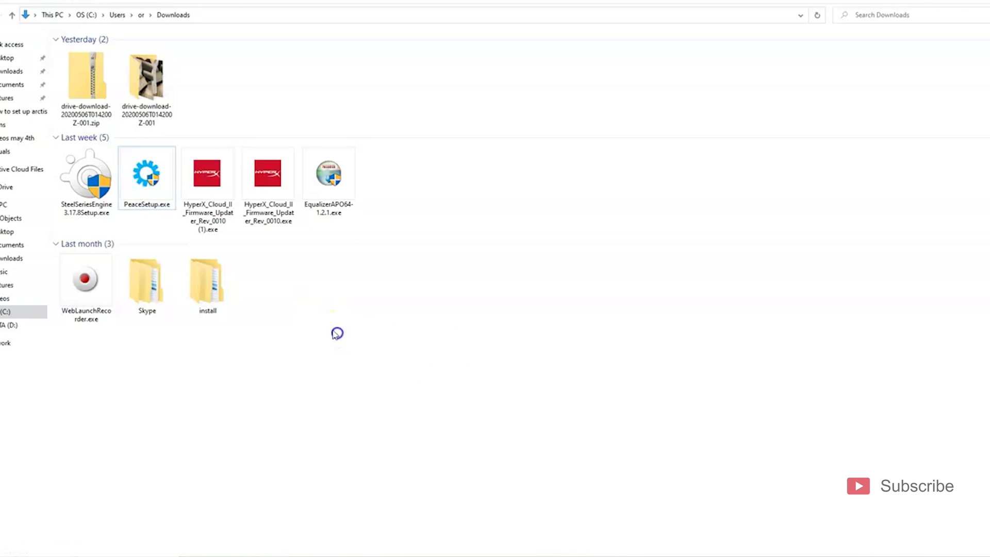
pyautogui.click(149, 179)
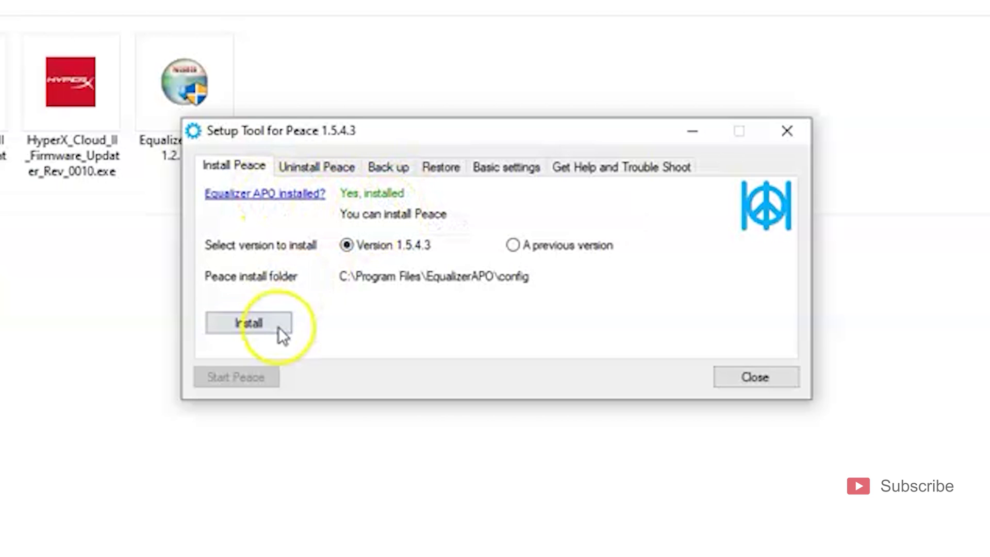
pyautogui.click(257, 324)
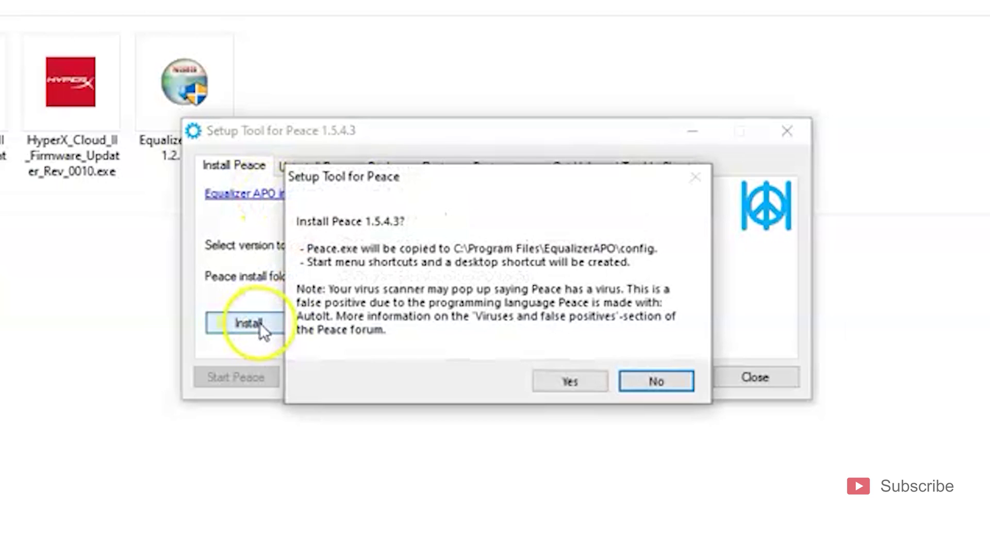
pyautogui.click(552, 381)
pyautogui.click(530, 327)
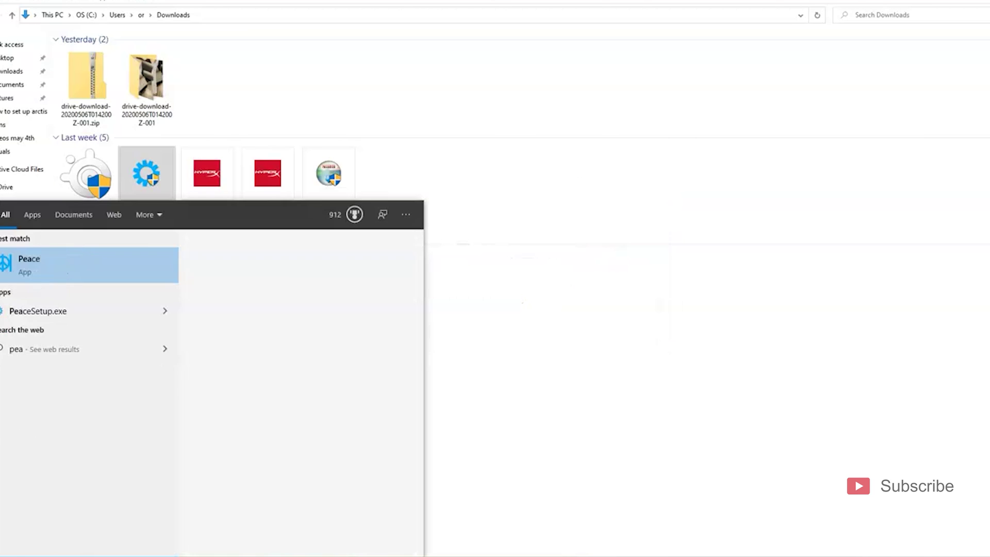
# Start Peace with the simple interface and select the HyperX Headset Microphone as its device.
pyautogui.press('Return')
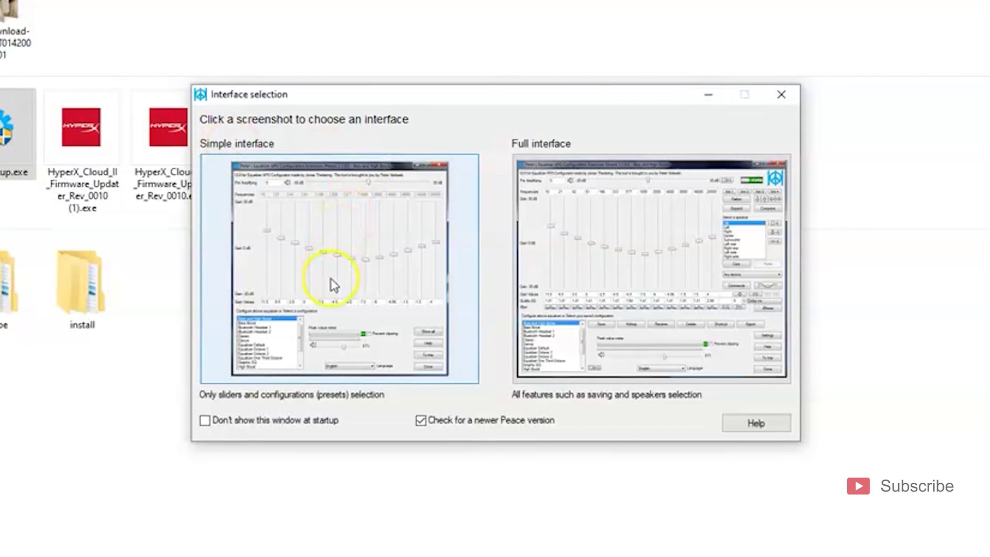
pyautogui.click(314, 254)
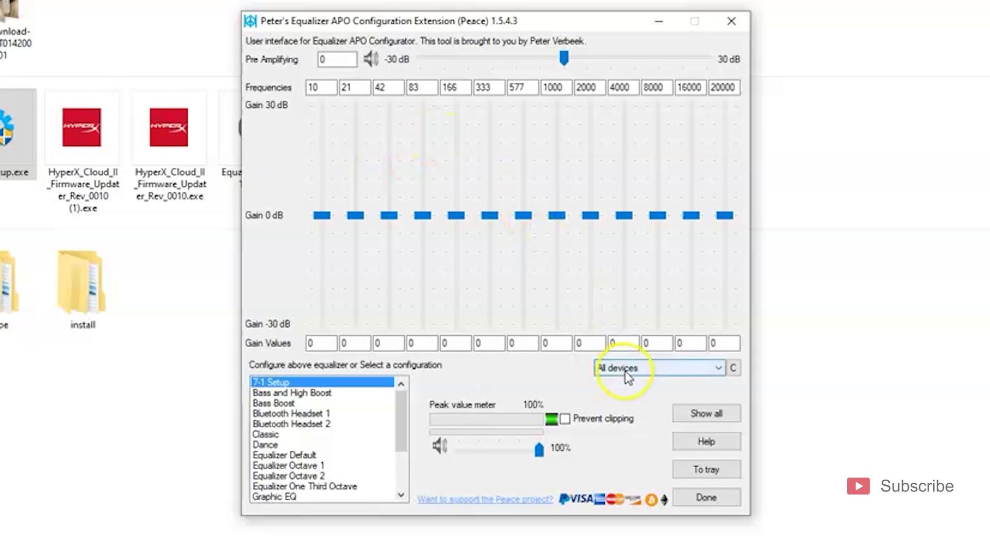
pyautogui.click(694, 367)
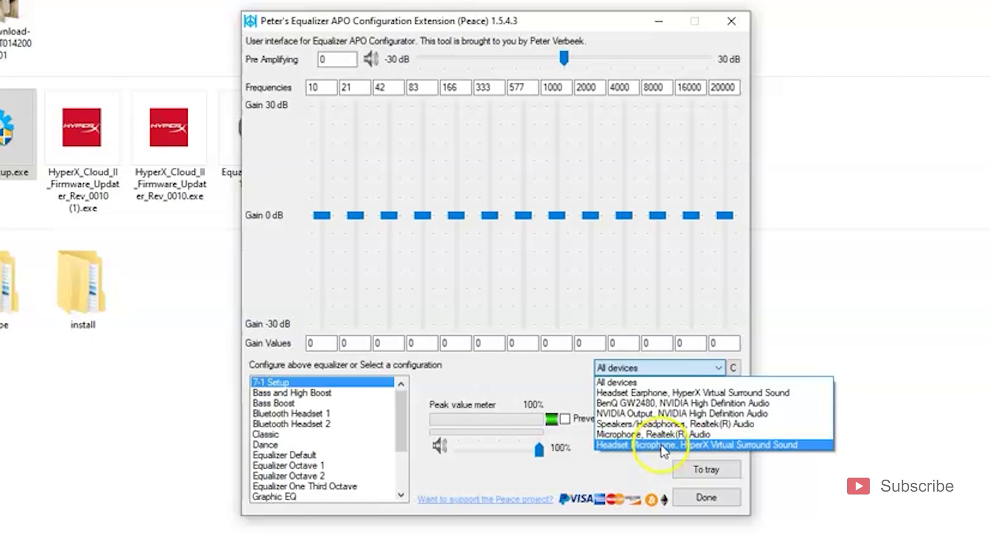
pyautogui.click(664, 446)
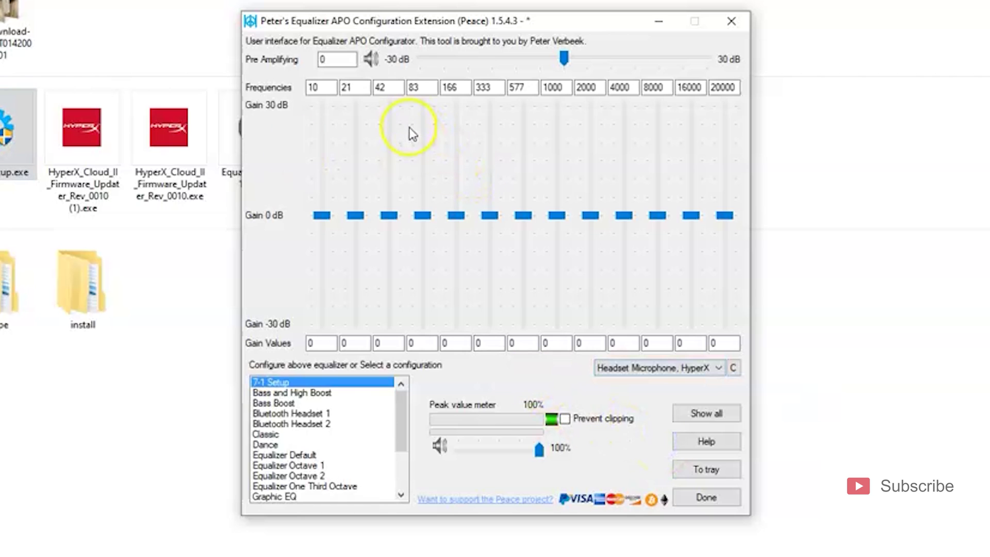
# Try a pre-amplifying value of 10 dB for the headset microphone.
pyautogui.click(382, 87)
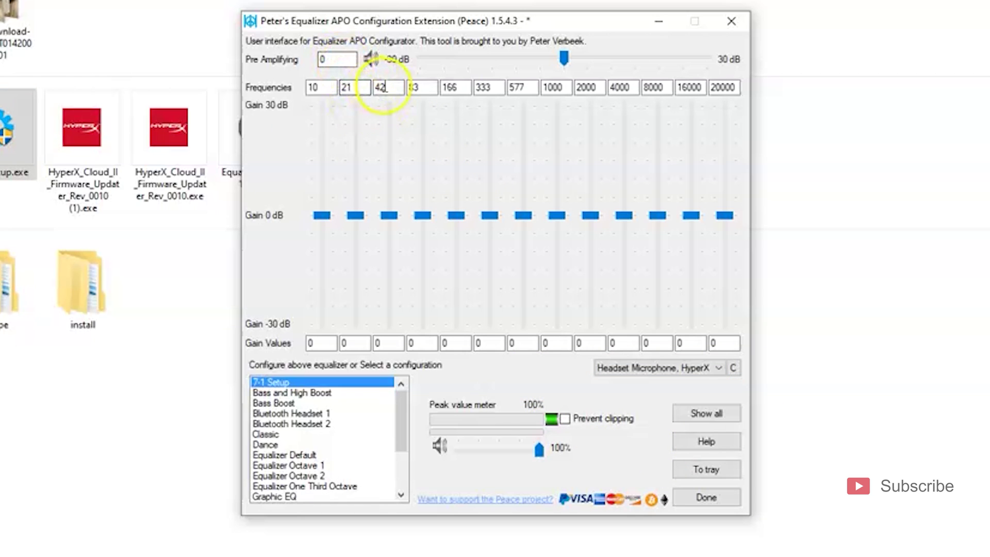
pyautogui.doubleClick(336, 59)
pyautogui.write('10')
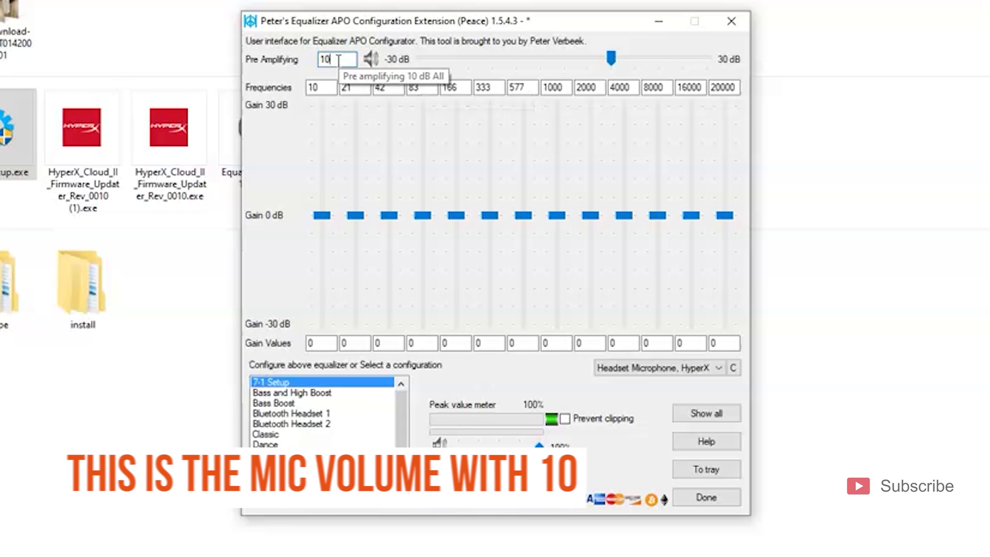
# Set the headset microphone's pre-amplifying value to 15 dB.
pyautogui.moveTo(337, 60); pyautogui.dragTo(309, 59)
pyautogui.write('15')
pyautogui.press('Return')
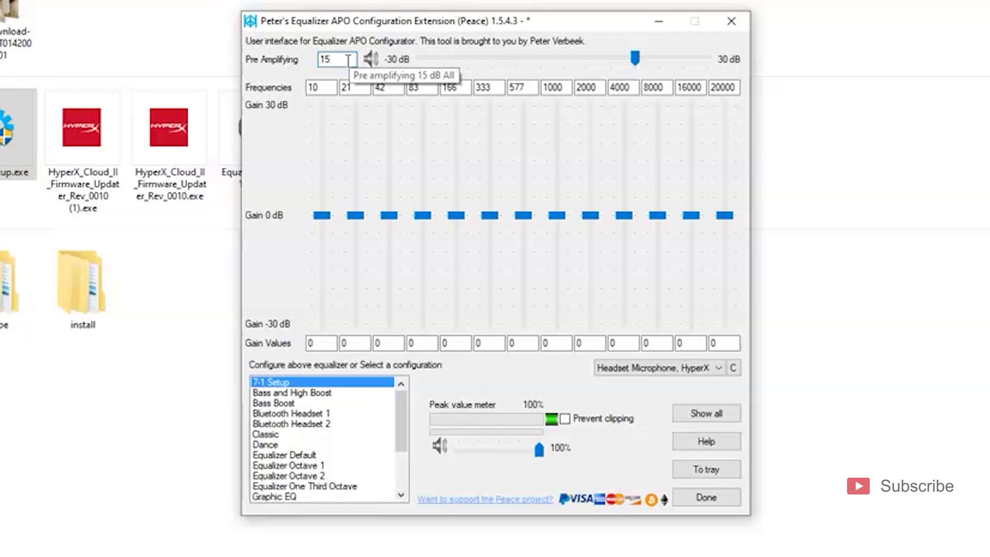
# Try a pre-amplifying value of 25 dB for the headset microphone.
pyautogui.doubleClick(324, 65)
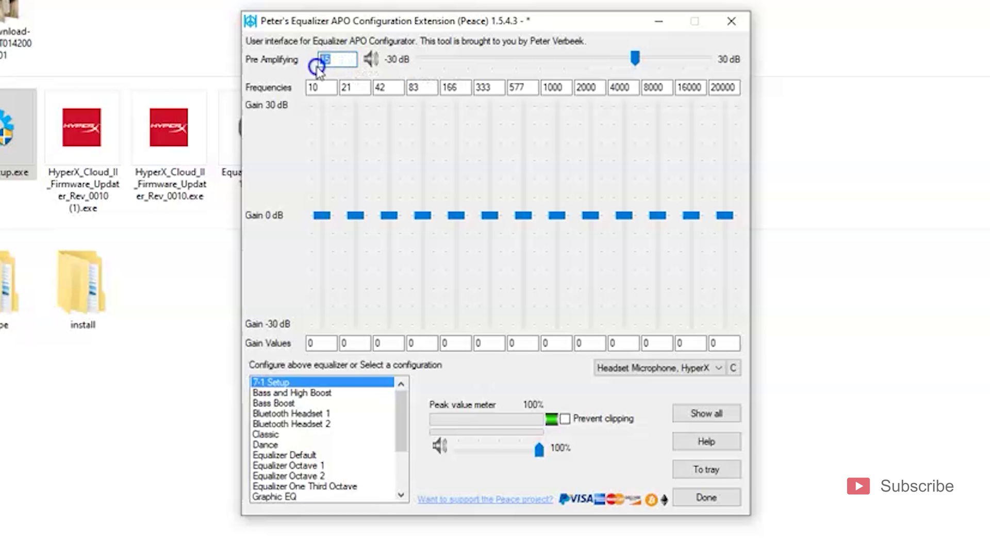
pyautogui.write('25')
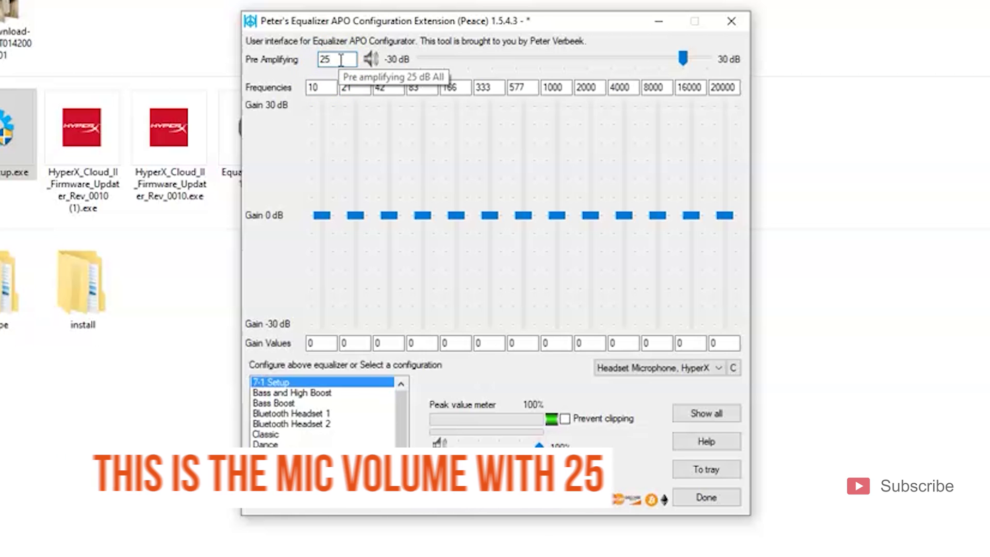
# Return the headset microphone's pre-amplifying value to 15 dB and finish the Peace configuration.
pyautogui.doubleClick(320, 59)
pyautogui.write('15')
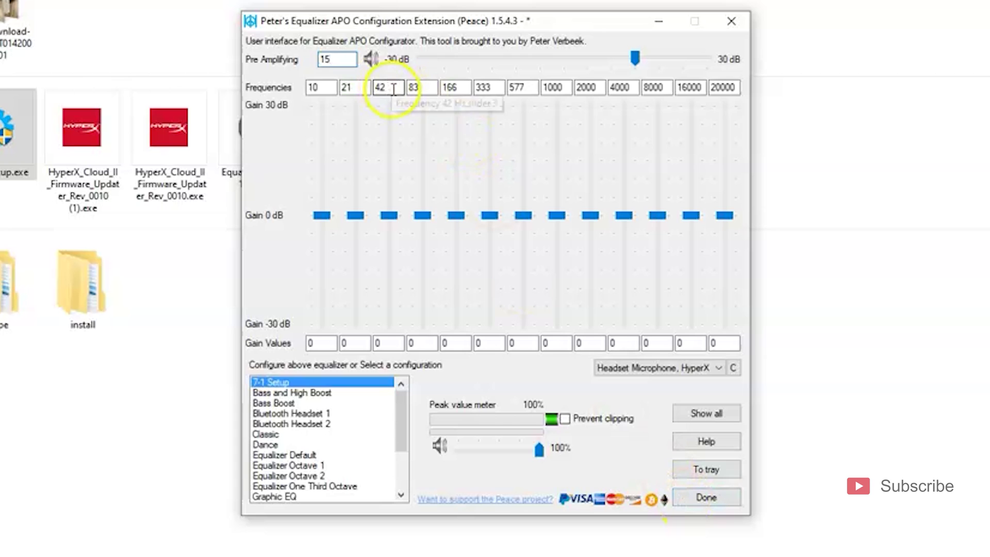
pyautogui.click(712, 506)
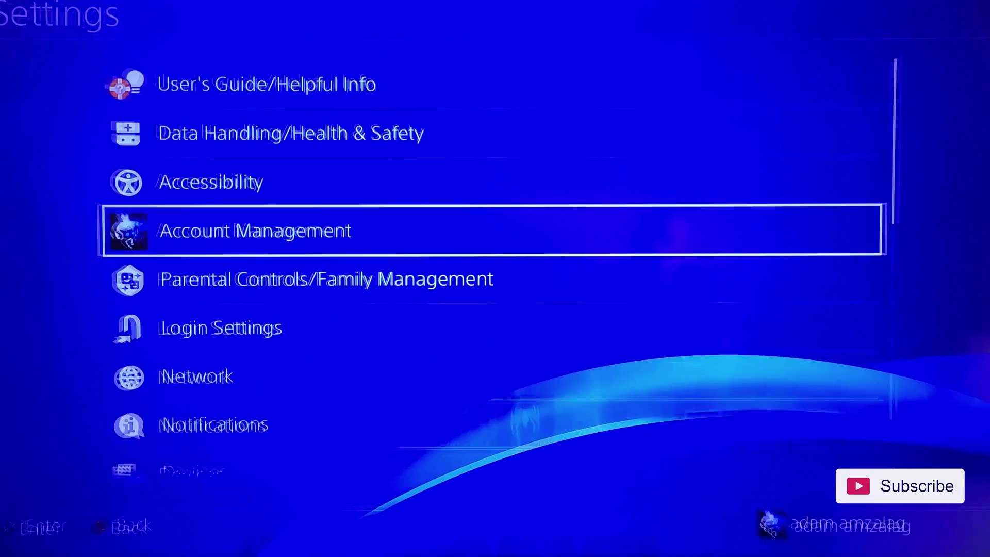
# Switch to the PlayStation 4 settings and open the Audio Devices page under Devices.
pyautogui.press('Down')
pyautogui.press('Down')
pyautogui.press('Down')
pyautogui.press('Down')
pyautogui.press('Down')
pyautogui.press('Return')
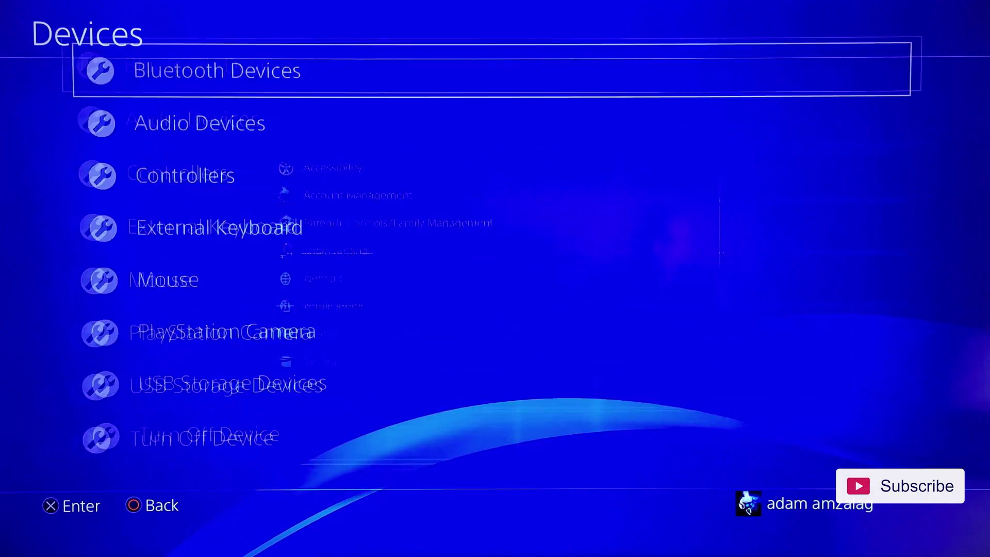
pyautogui.press('Down')
pyautogui.press('Return')
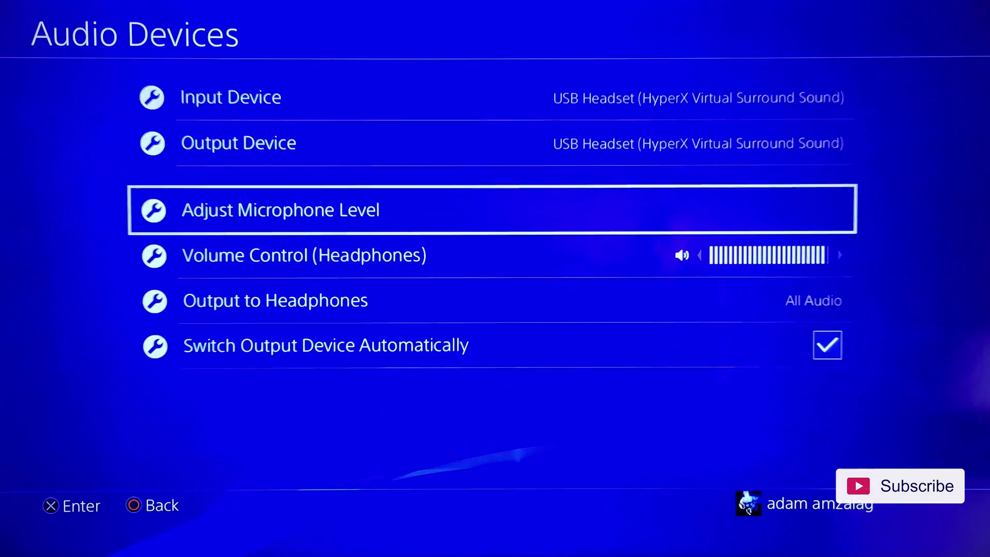
# Choose All Audio for the Output to Headphones option of the HyperX USB headset.
pyautogui.press('Up')
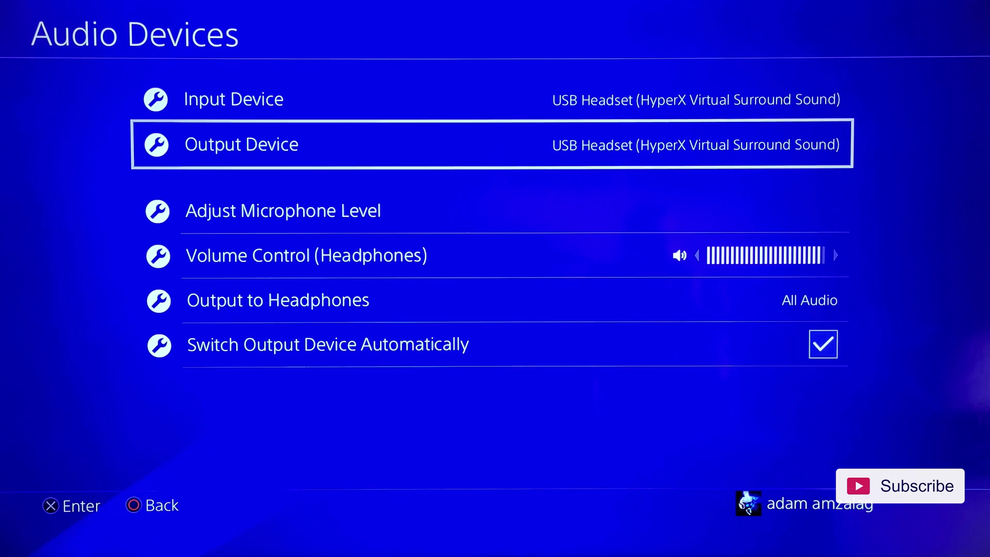
pyautogui.press('Down')
pyautogui.press('Down')
pyautogui.press('Down')
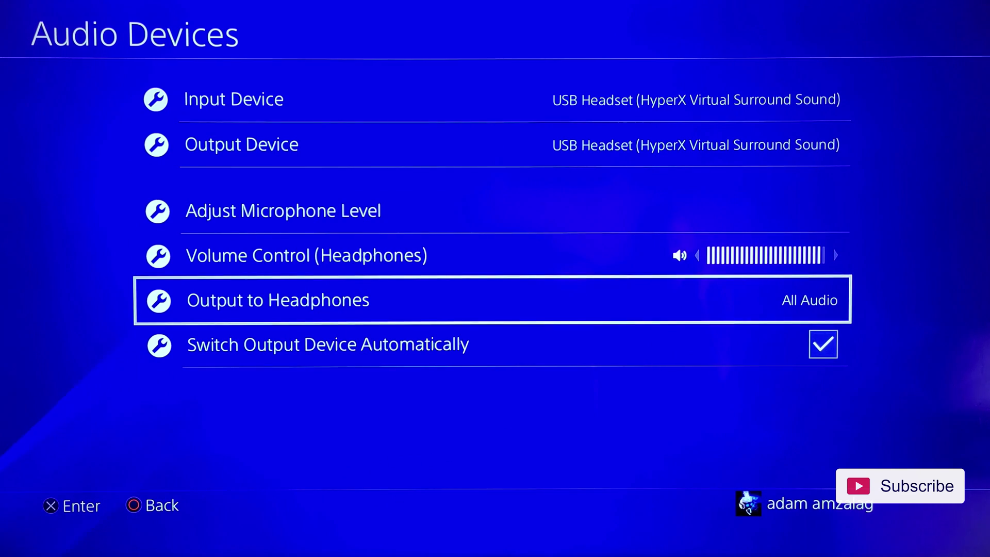
pyautogui.press('Return')
pyautogui.press('Return')
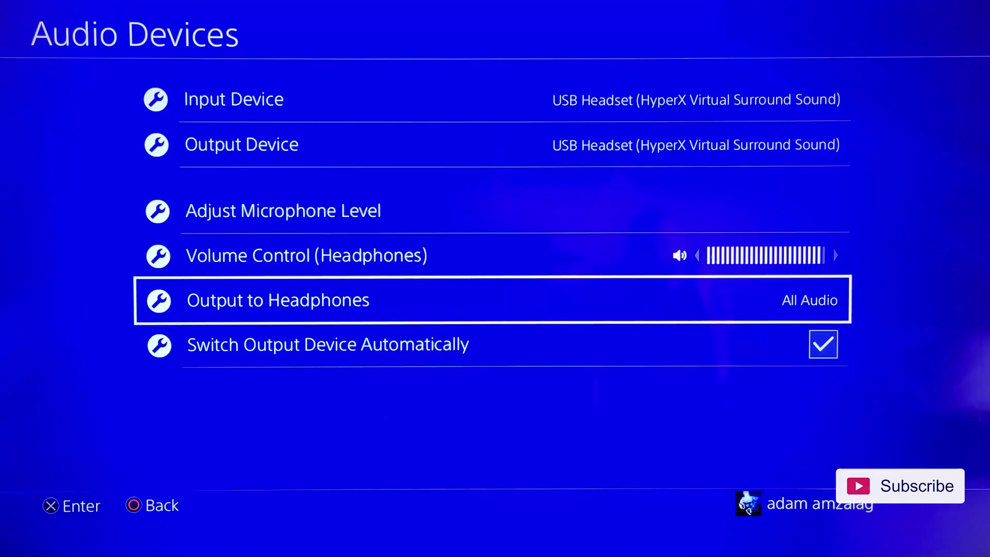
# Open the microphone level adjustment and raise the Microphone Level slider to about three quarters of its range.
pyautogui.press('Up')
pyautogui.press('Up')
pyautogui.press('Return')
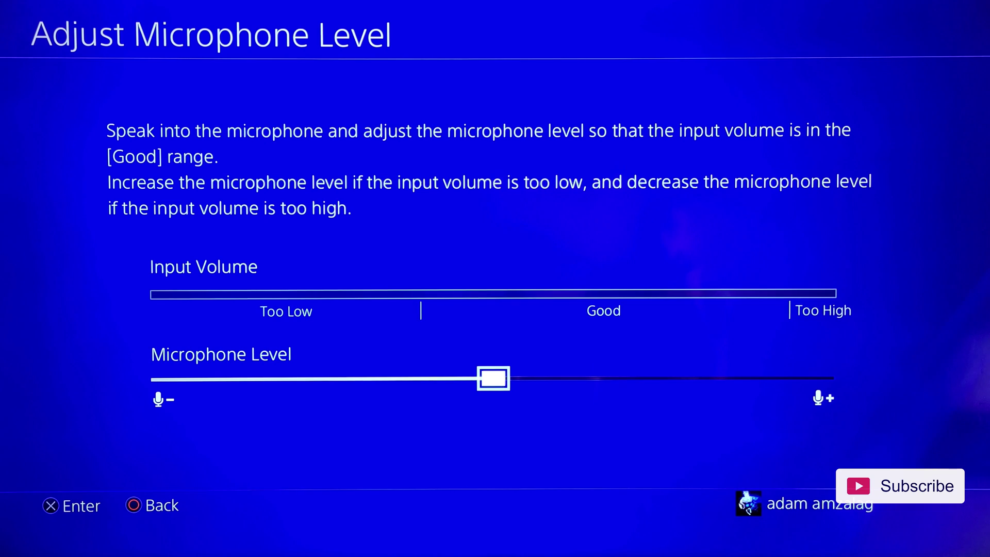
pyautogui.press('Right')
pyautogui.press('Right')
pyautogui.press('Right')
pyautogui.press('Right')
pyautogui.press('Right')
pyautogui.press('Right')
pyautogui.press('Right')
pyautogui.press('Right')
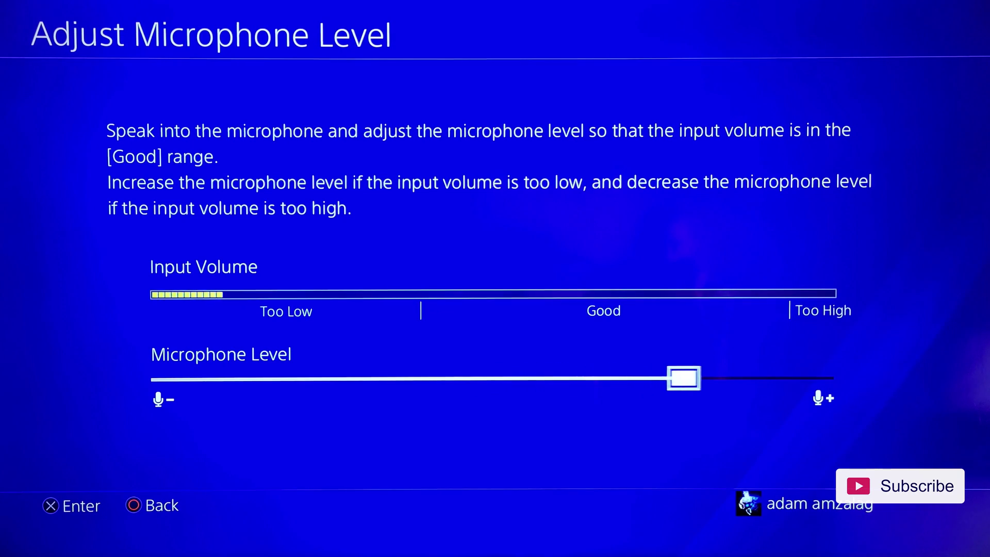